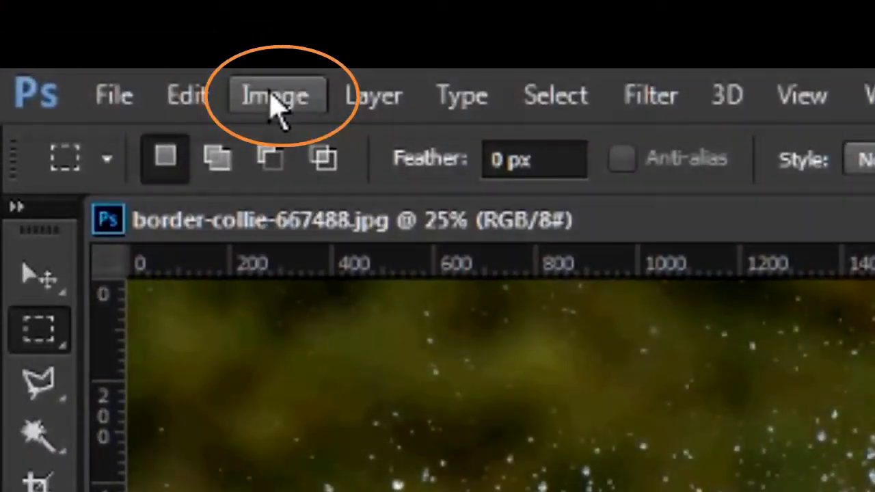
Step: Open the Image Size dialog and switch the width unit to Percent
left_click(277, 109)
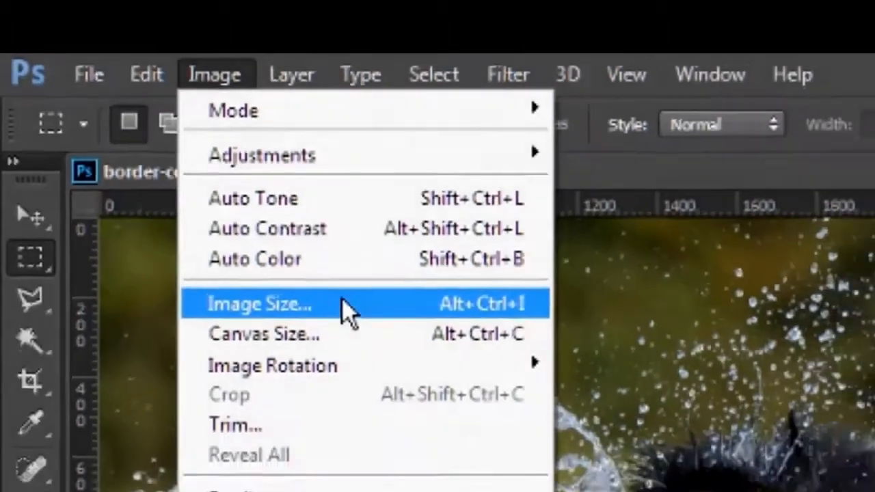
left_click(443, 393)
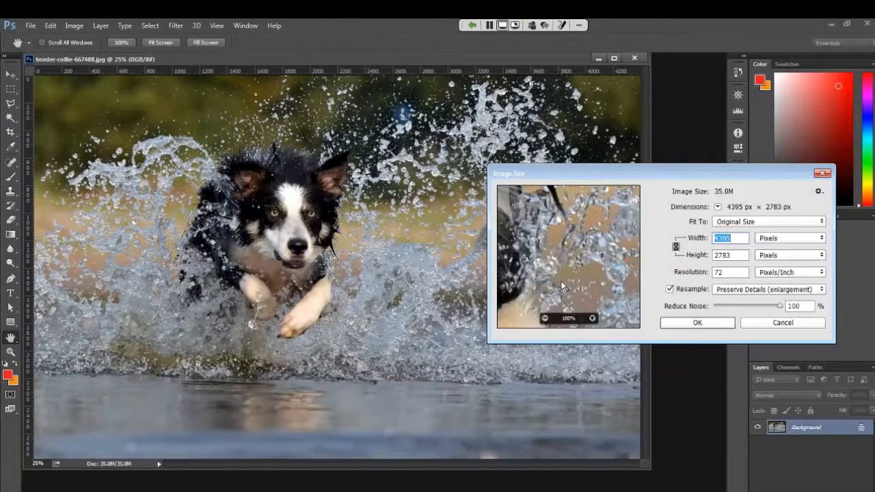
left_click(545, 319)
left_click(546, 319)
left_click(545, 320)
left_click(545, 319)
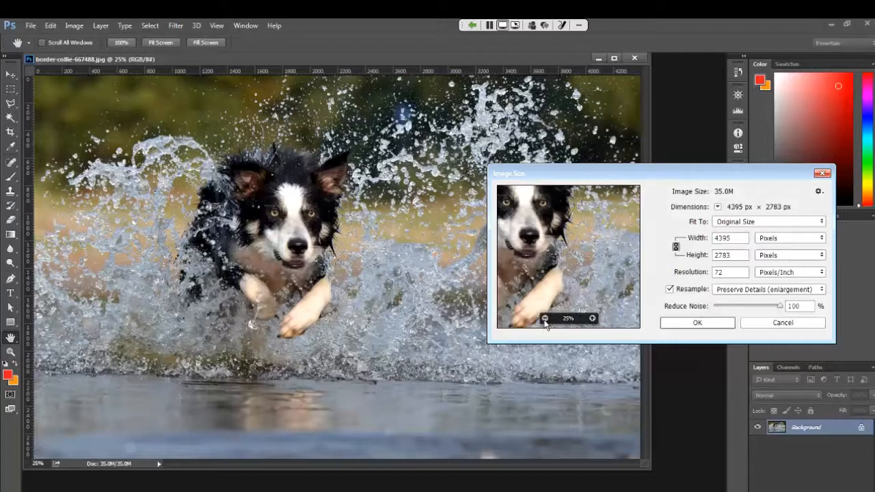
left_click(545, 319)
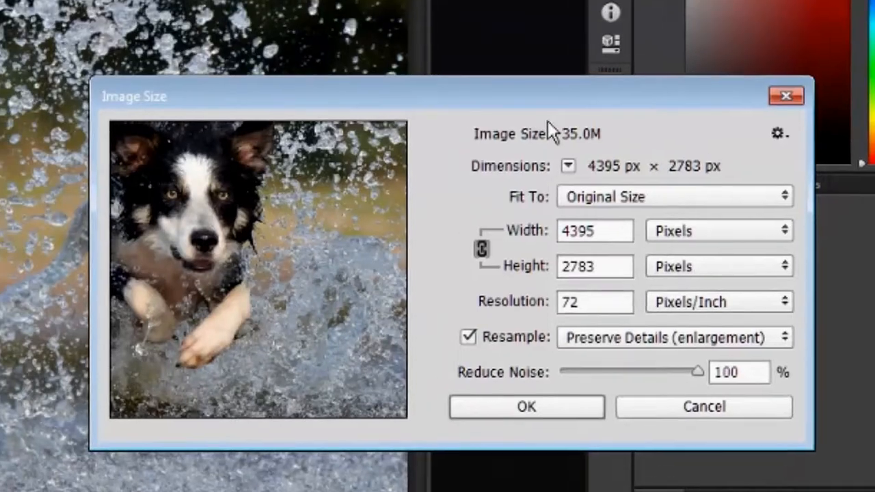
left_click_drag(526, 84, 386, 0)
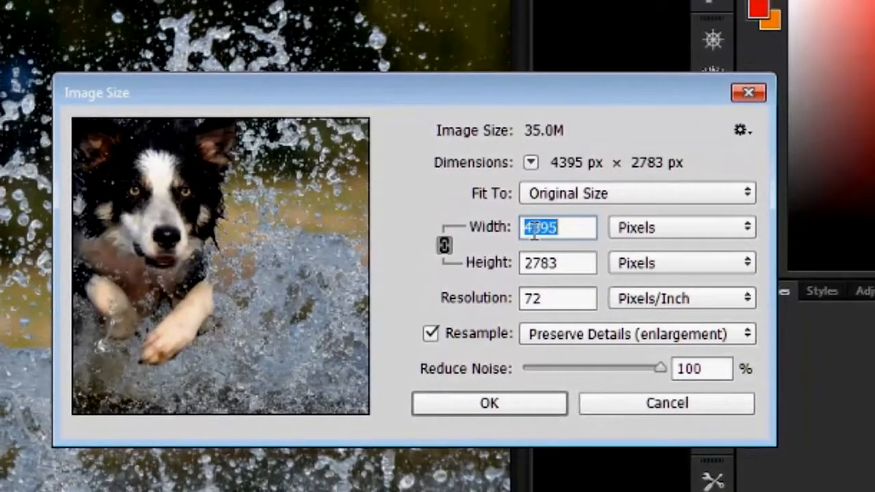
left_click(617, 228)
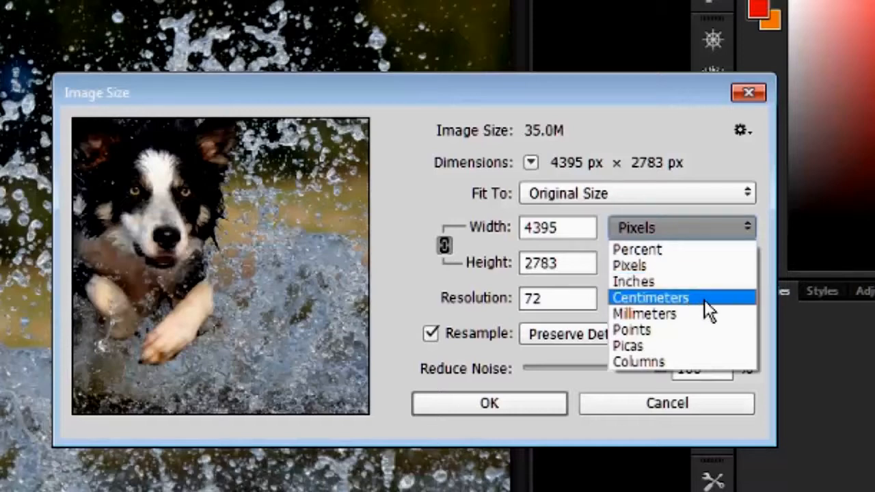
left_click(696, 265)
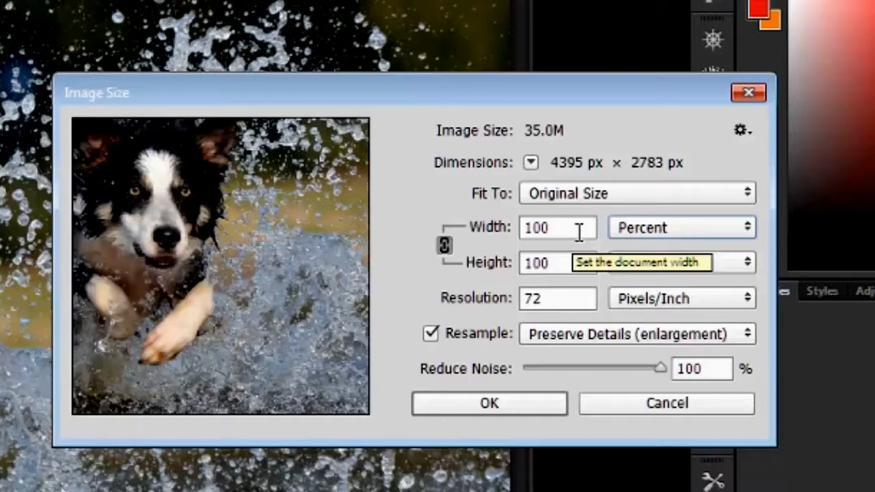
Step: Set the image width to 50 percent with proportions linked, and apply the resize
left_click_drag(579, 233, 511, 222)
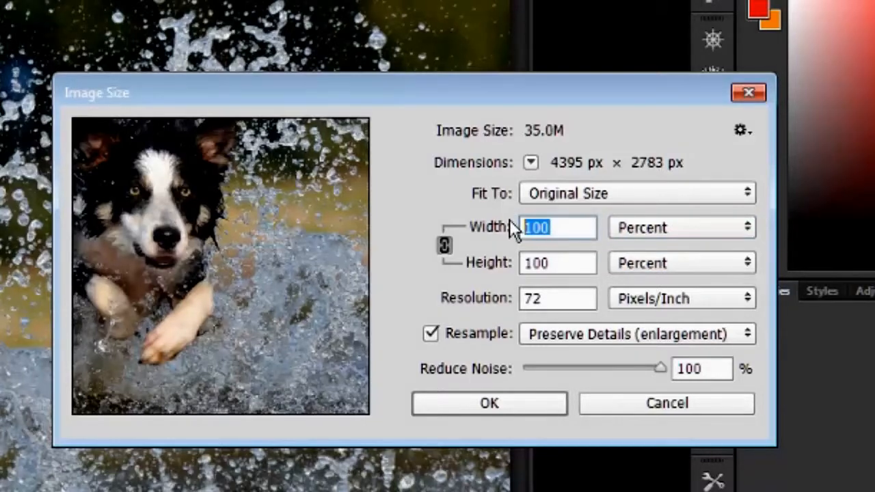
type("50")
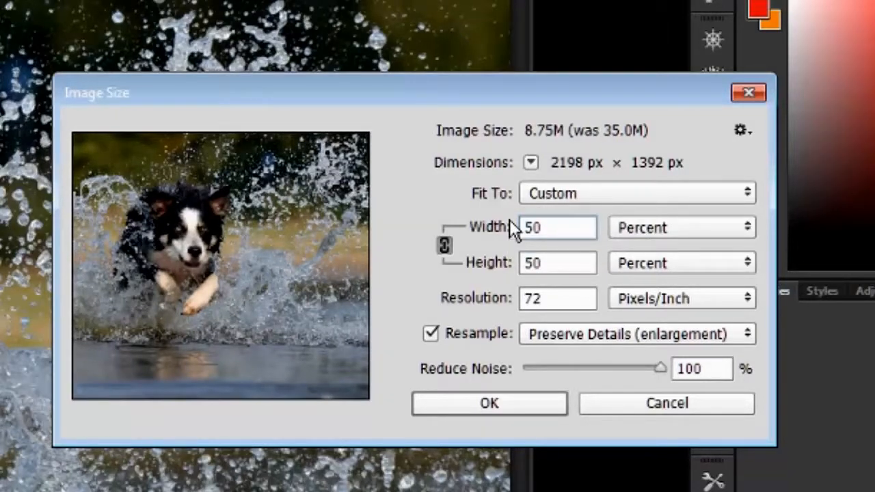
left_click(504, 400)
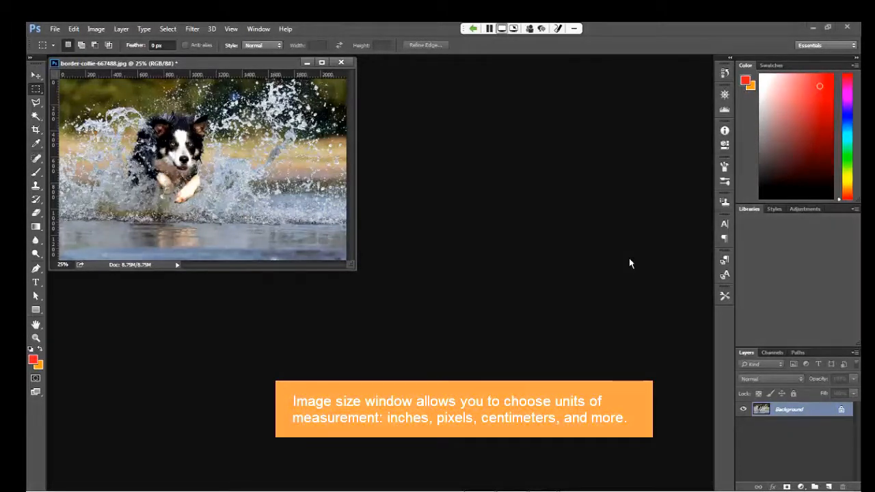
Step: Crop the canvas to 1500 × 1000 pixels, accepting the clipping, and undo the canvas change
key("ctrl+alt+i")
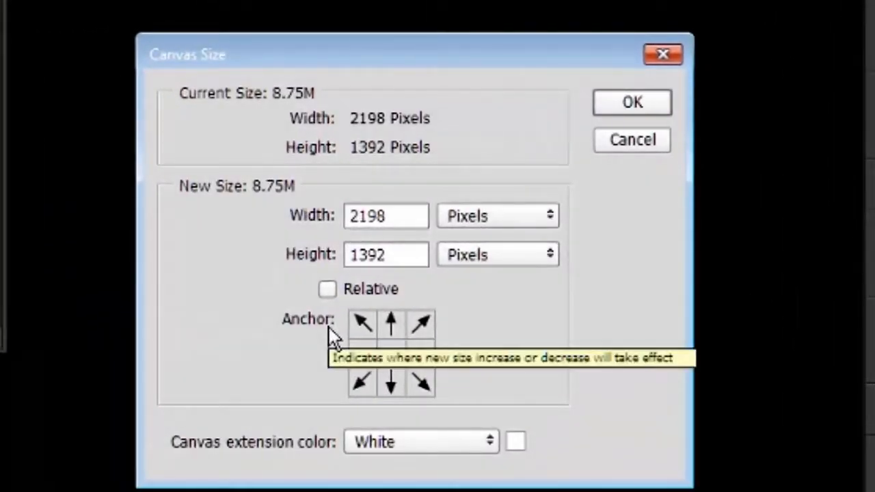
key("Escape")
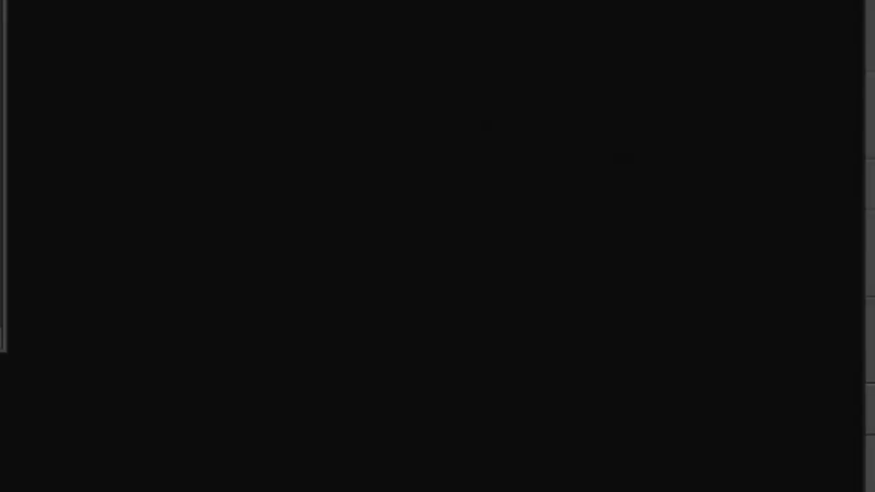
left_click(101, 32)
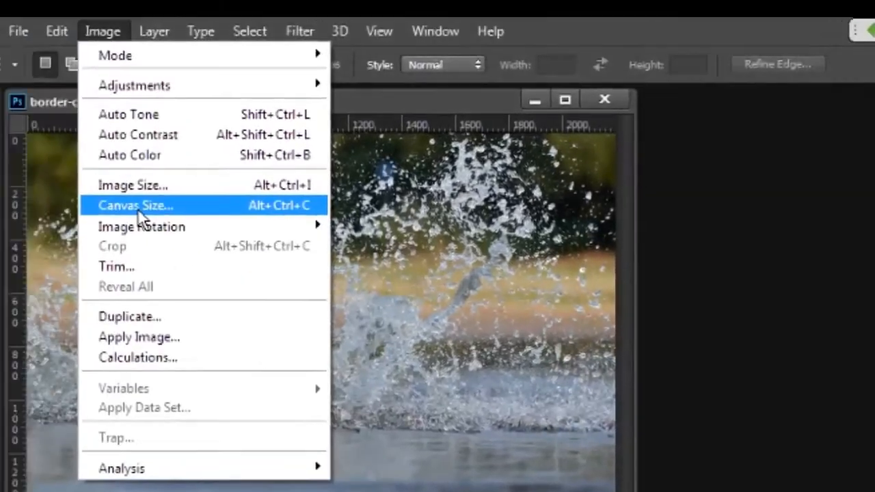
left_click(139, 209)
left_click(836, 336)
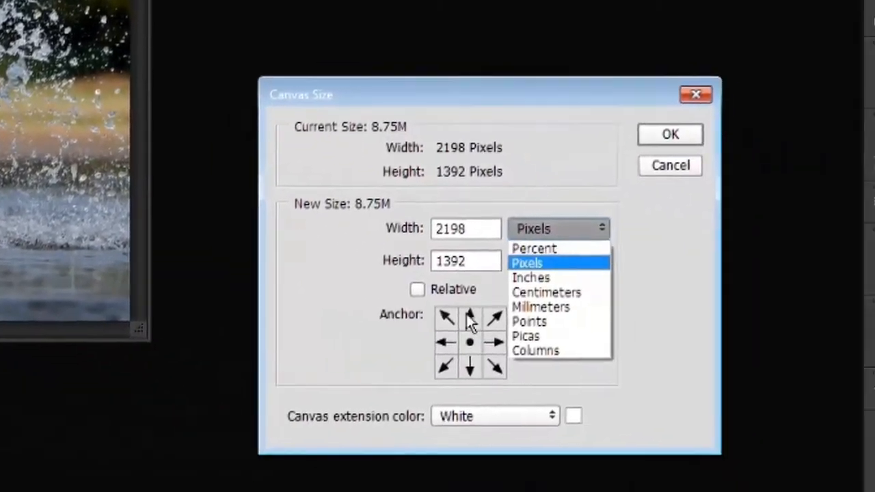
left_click(396, 242)
double_click(478, 235)
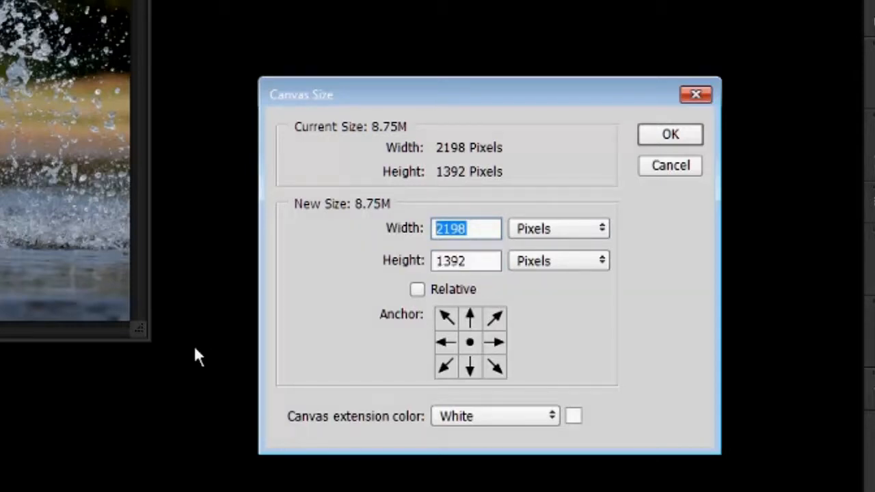
type("1500")
key("Tab")
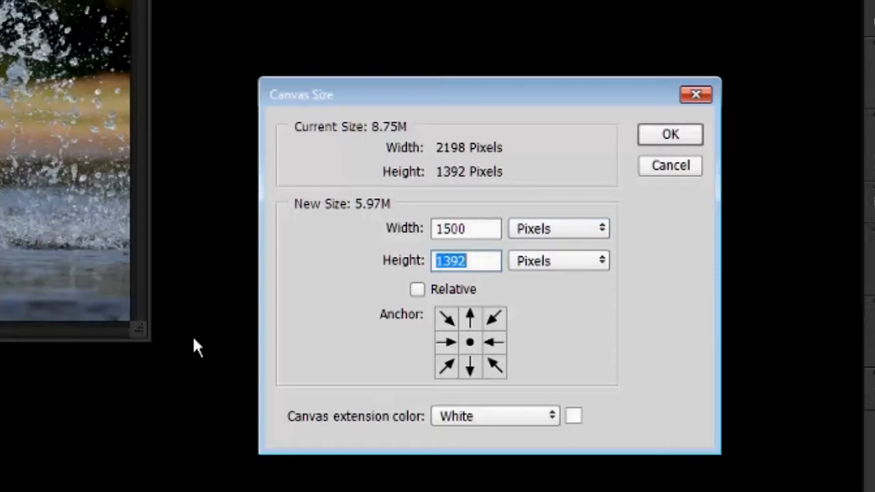
type("1000")
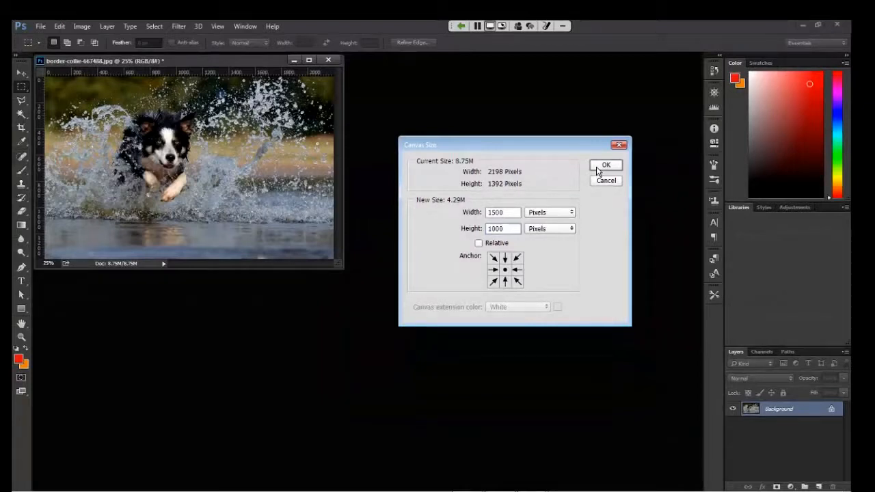
left_click(599, 170)
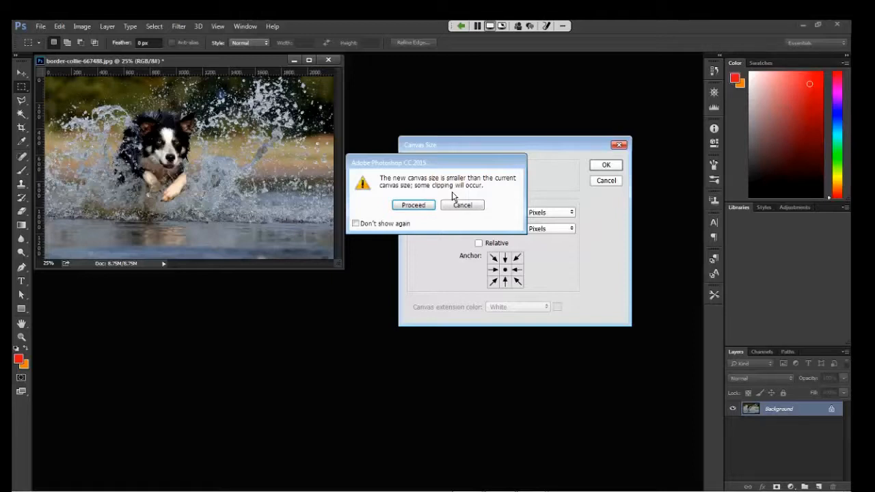
left_click(414, 206)
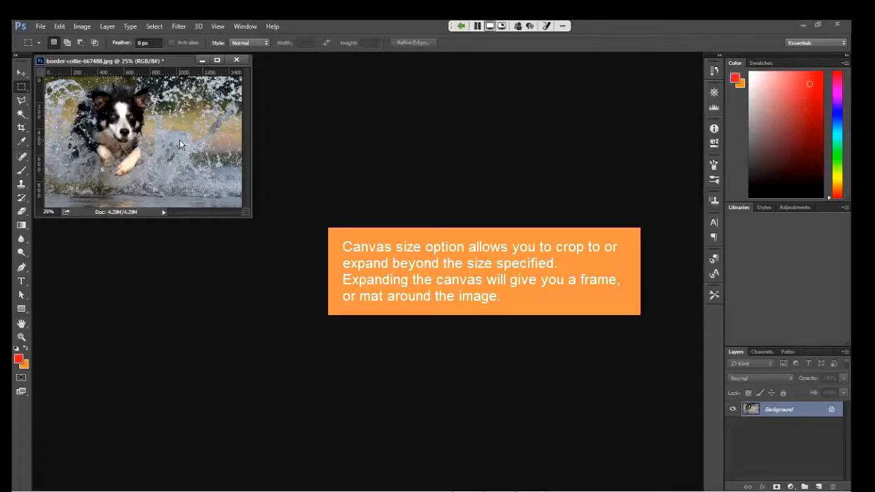
key("ctrl+z")
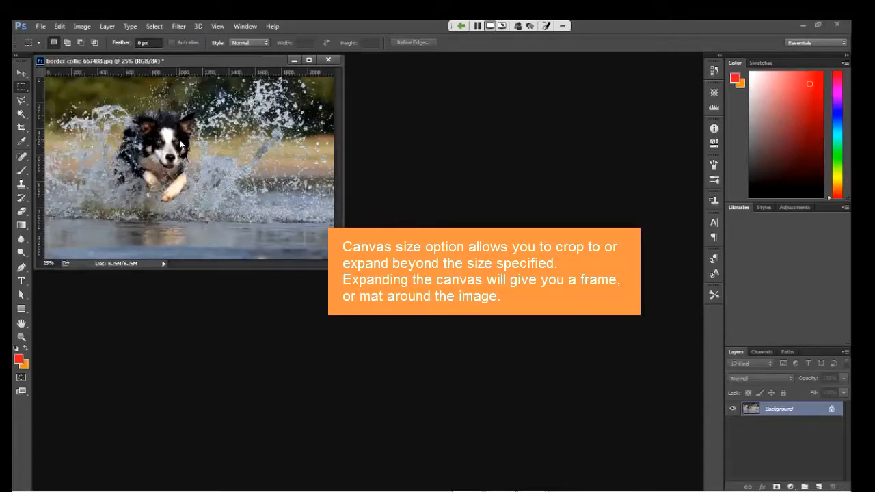
Step: Expand the canvas to 3000 × 2000 pixels with a centred anchor
left_click(82, 26)
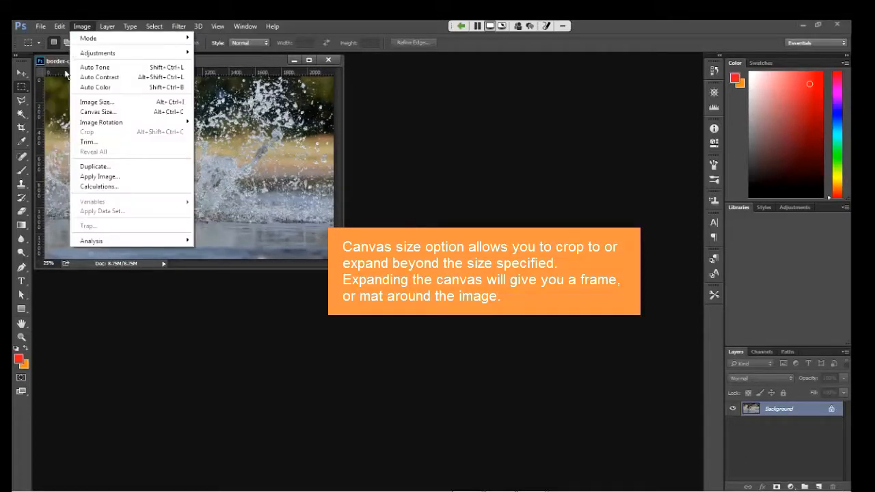
left_click(81, 114)
left_click_drag(506, 216, 467, 215)
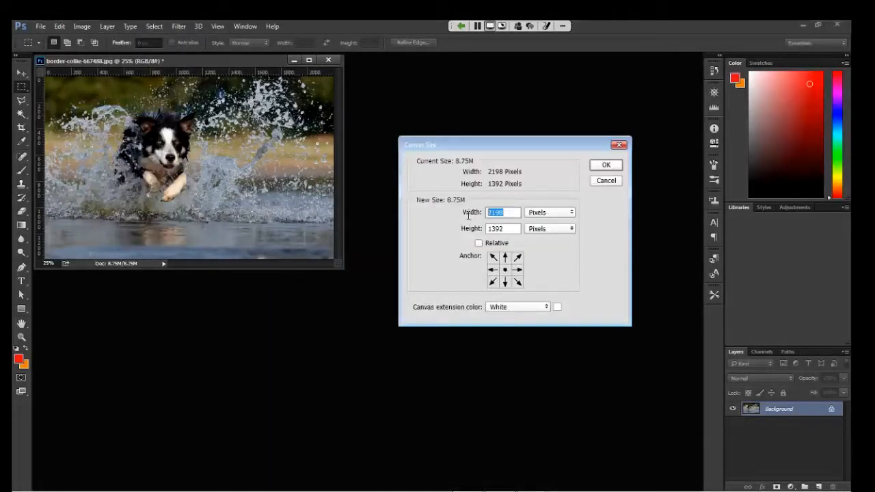
type("3000")
key("Tab")
type("2000")
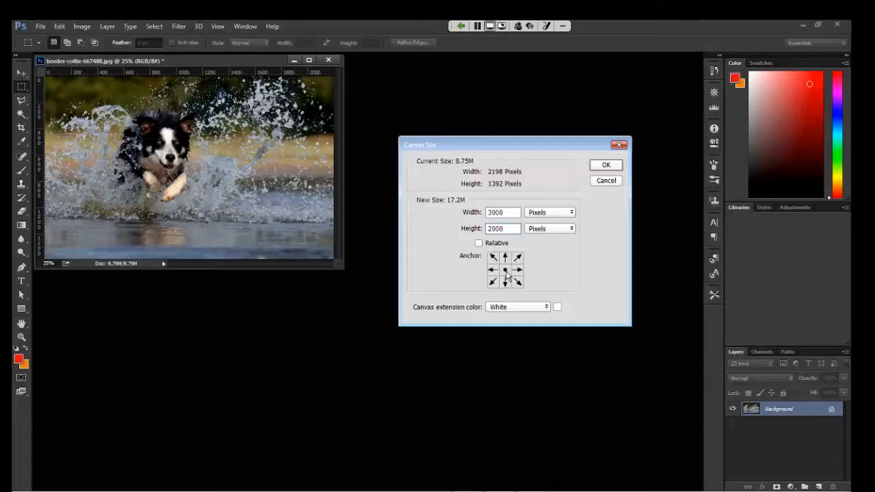
left_click(594, 169)
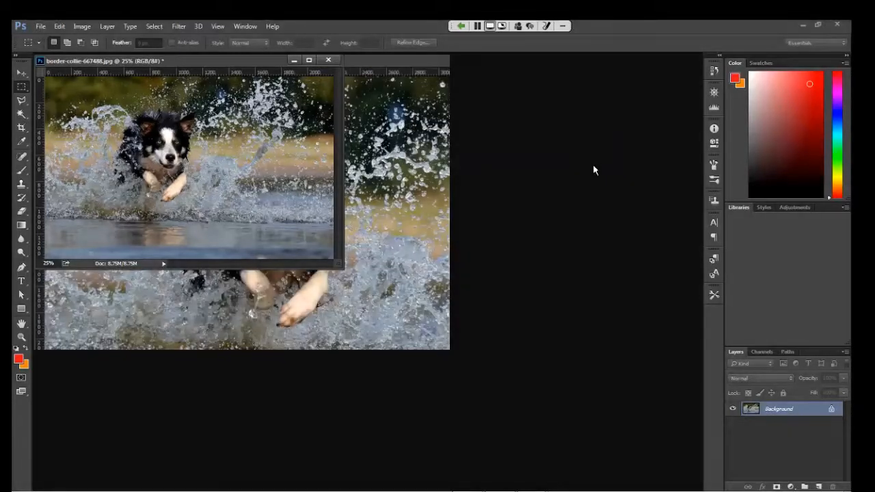